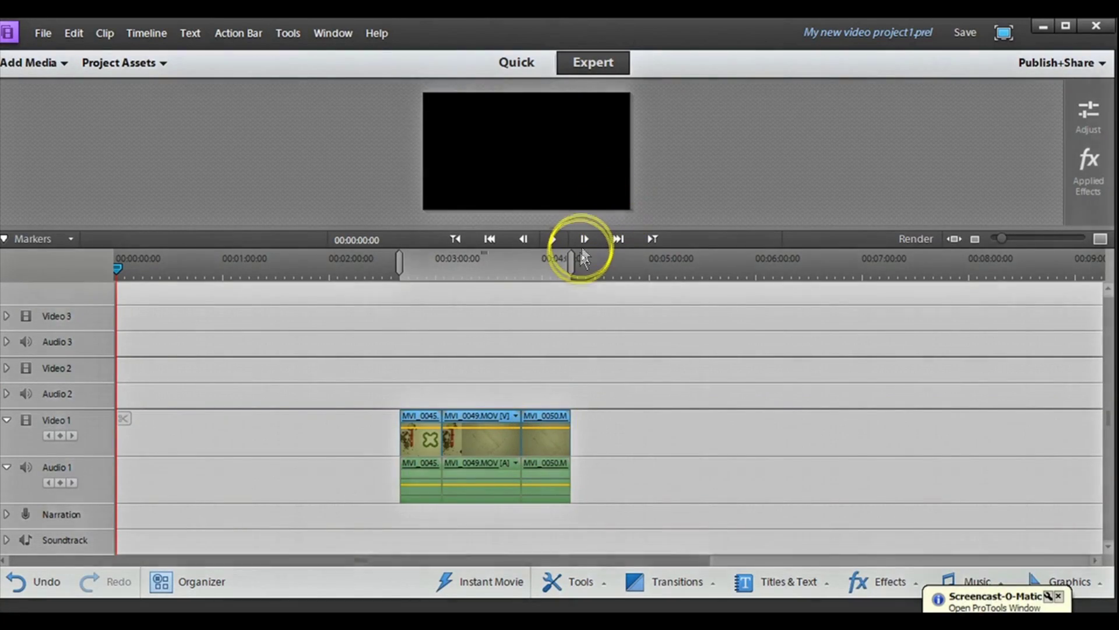
{"action": "left_click_drag", "start_coordinate": [572, 260], "coordinate": [624, 263]}
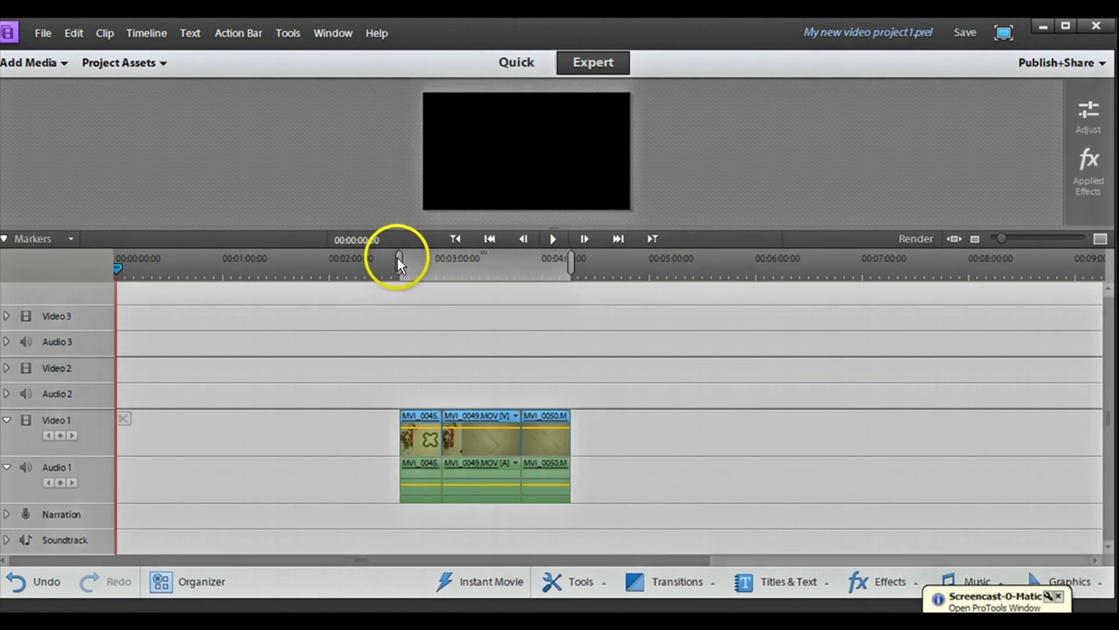
{"action": "mouse_move", "coordinate": [398, 260]}
{"action": "left_mouse_down"}
{"action": "mouse_move", "coordinate": [362, 262]}
{"action": "mouse_move", "coordinate": [398, 259]}
{"action": "left_mouse_up"}
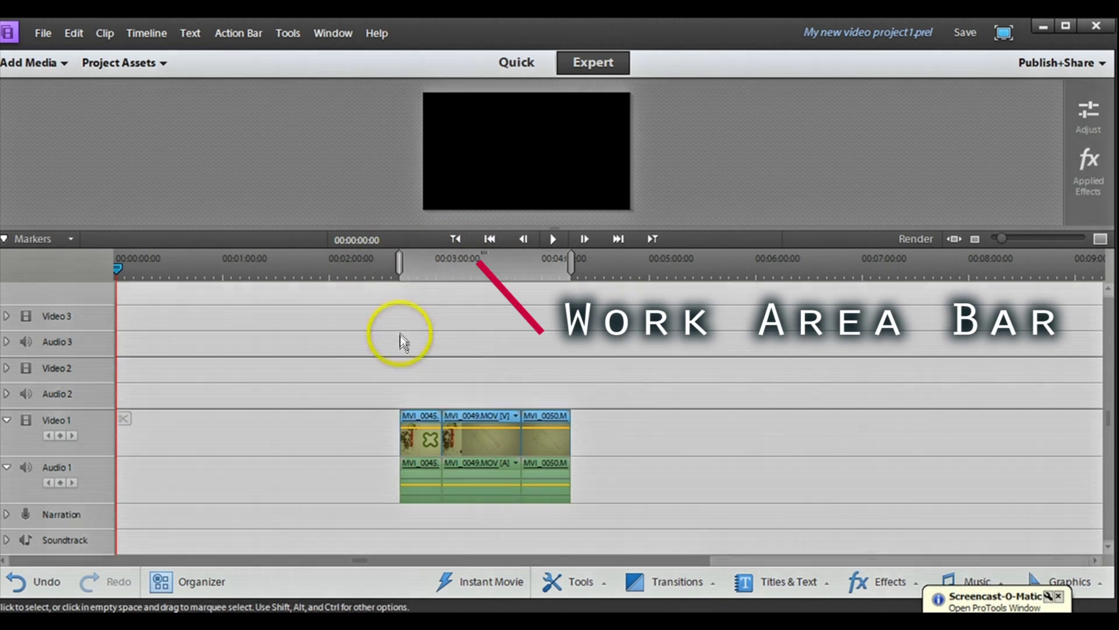
{"action": "left_click_drag", "start_coordinate": [621, 433], "coordinate": [360, 416]}
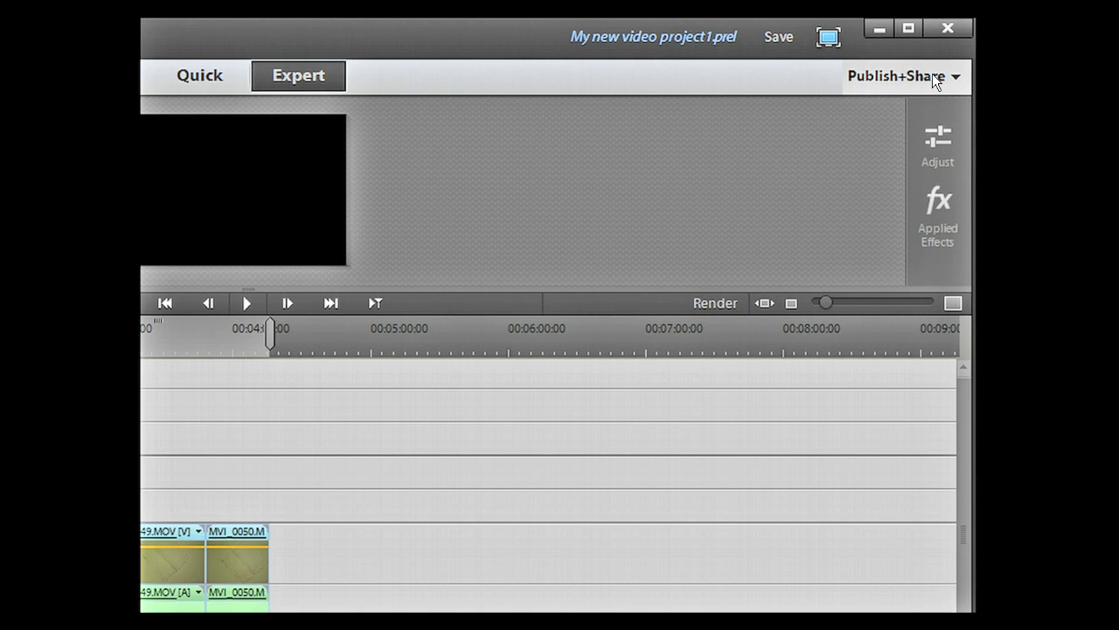
- Start a Computer export of the project and choose QuickTime as the file format
{"action": "left_click", "coordinate": [935, 82]}
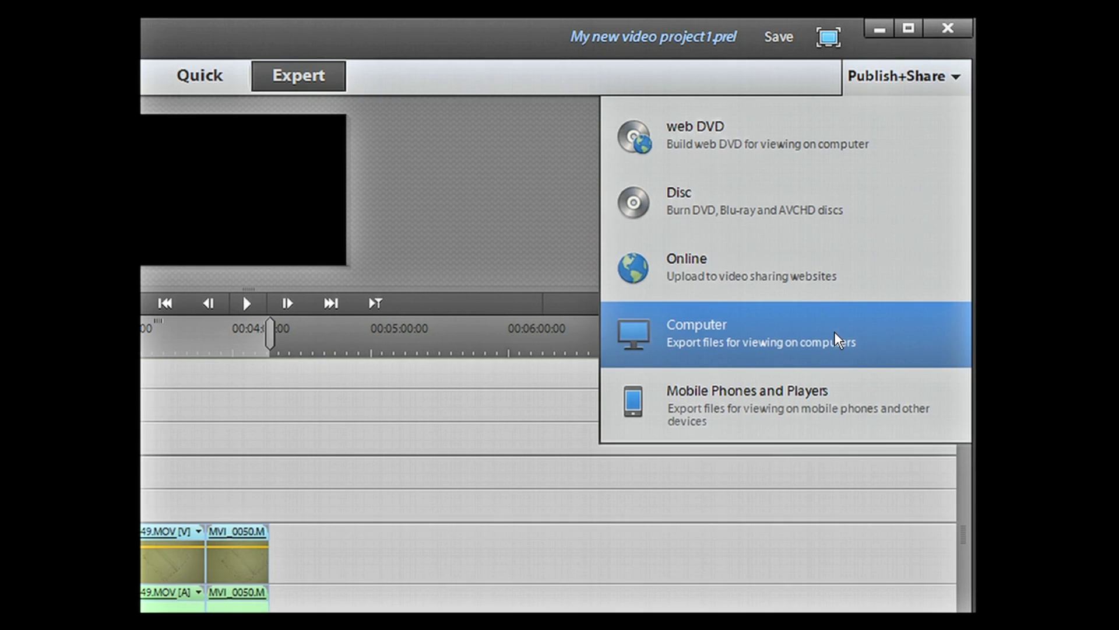
{"action": "left_click", "coordinate": [817, 340]}
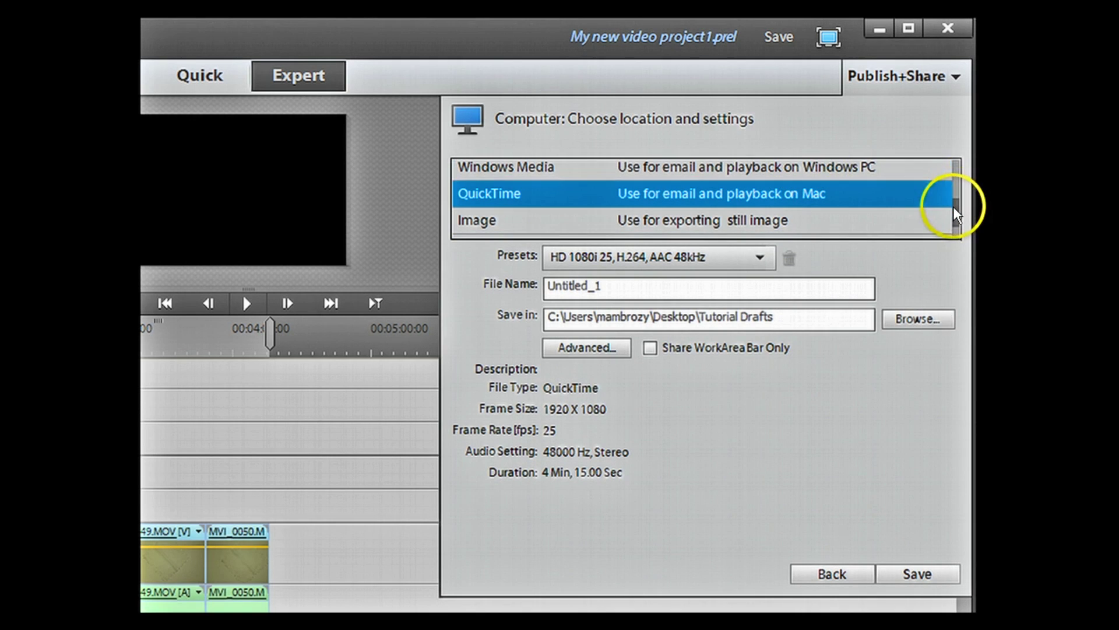
{"action": "left_click_drag", "start_coordinate": [949, 205], "coordinate": [880, 171]}
{"action": "left_click", "coordinate": [812, 180]}
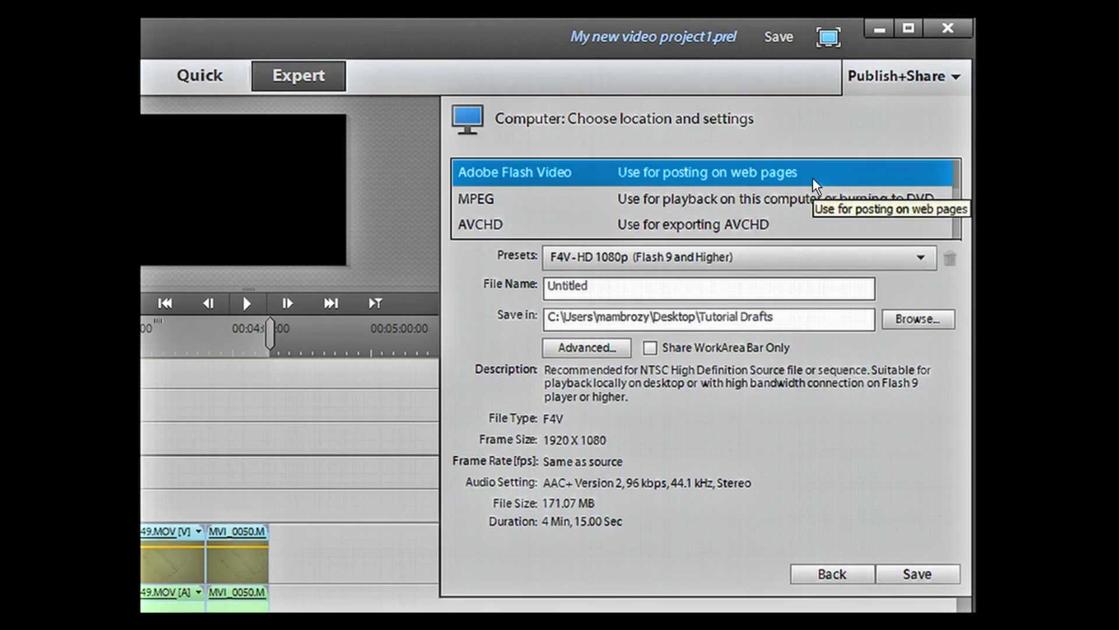
{"action": "left_click", "coordinate": [811, 199]}
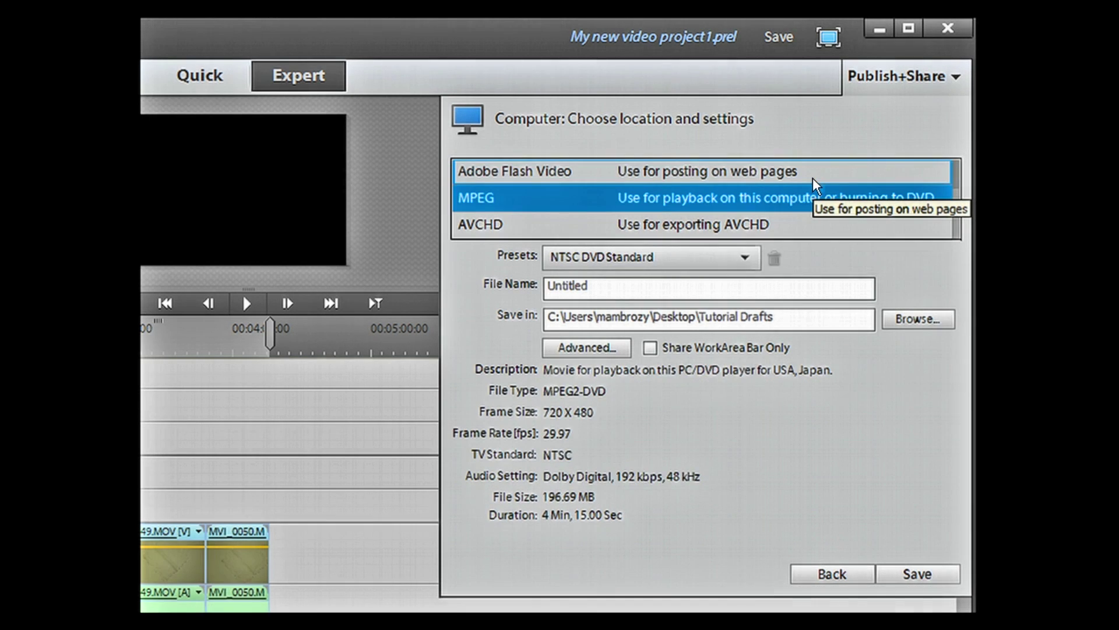
{"action": "left_click", "coordinate": [812, 231]}
{"action": "left_click", "coordinate": [812, 231]}
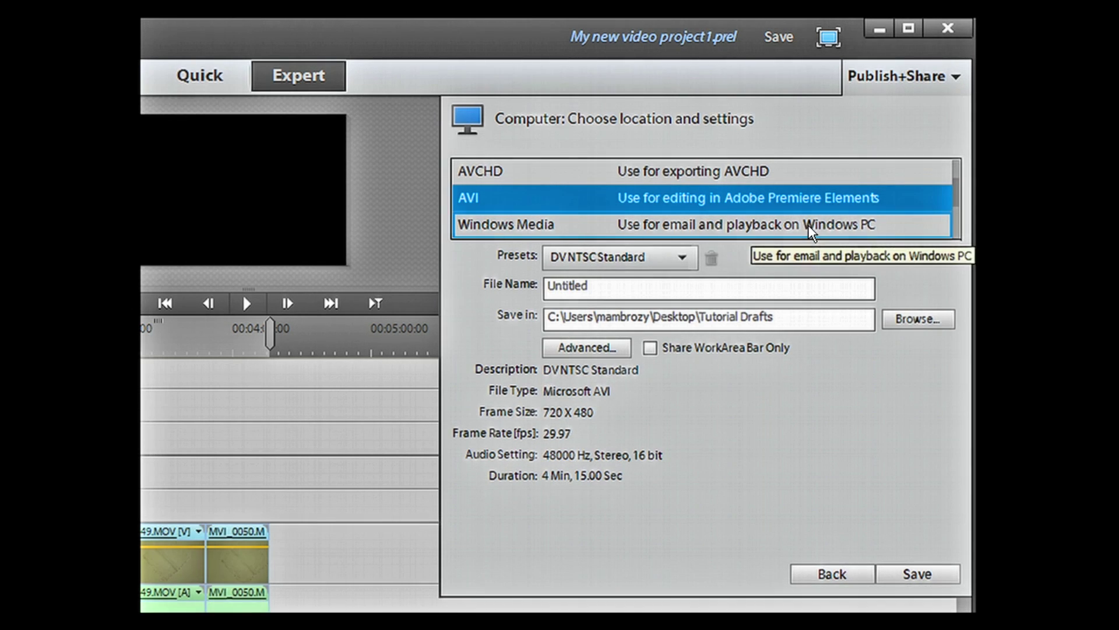
{"action": "left_click", "coordinate": [812, 230]}
{"action": "left_click", "coordinate": [810, 227]}
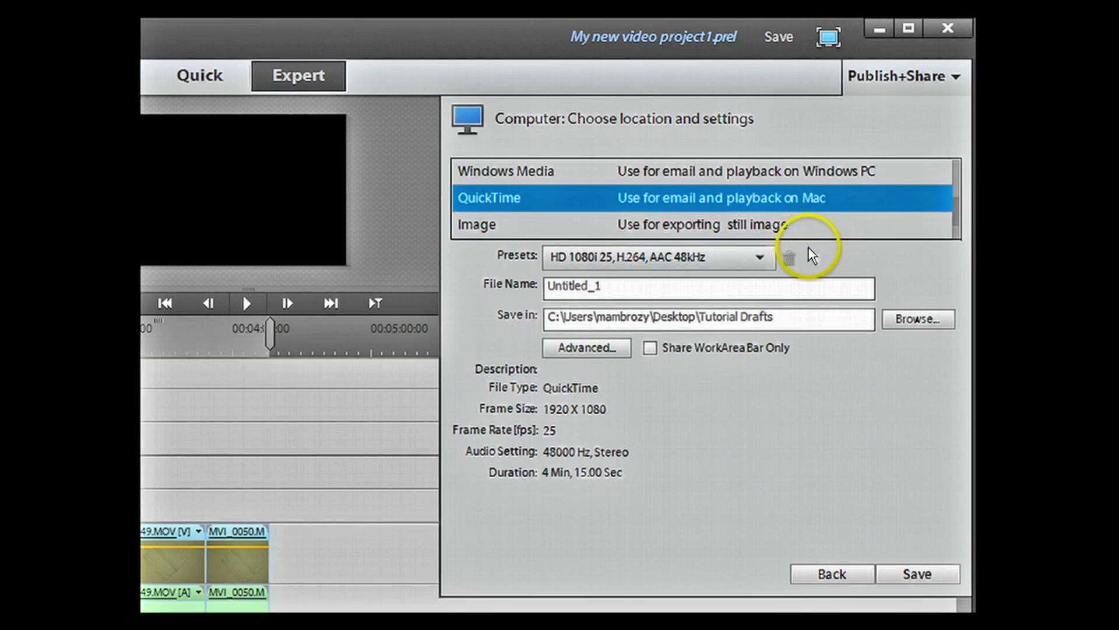
- Choose the HD 1080i 25, H.264, AAC 48kHz preset for the QuickTime export
{"action": "left_click", "coordinate": [761, 259]}
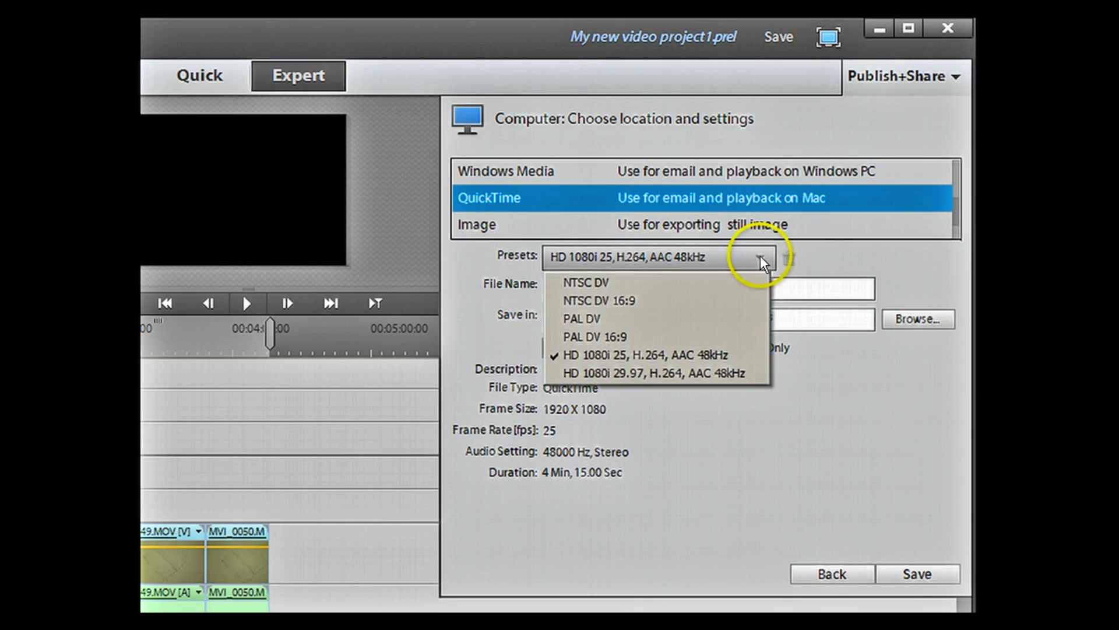
{"action": "left_click", "coordinate": [731, 309]}
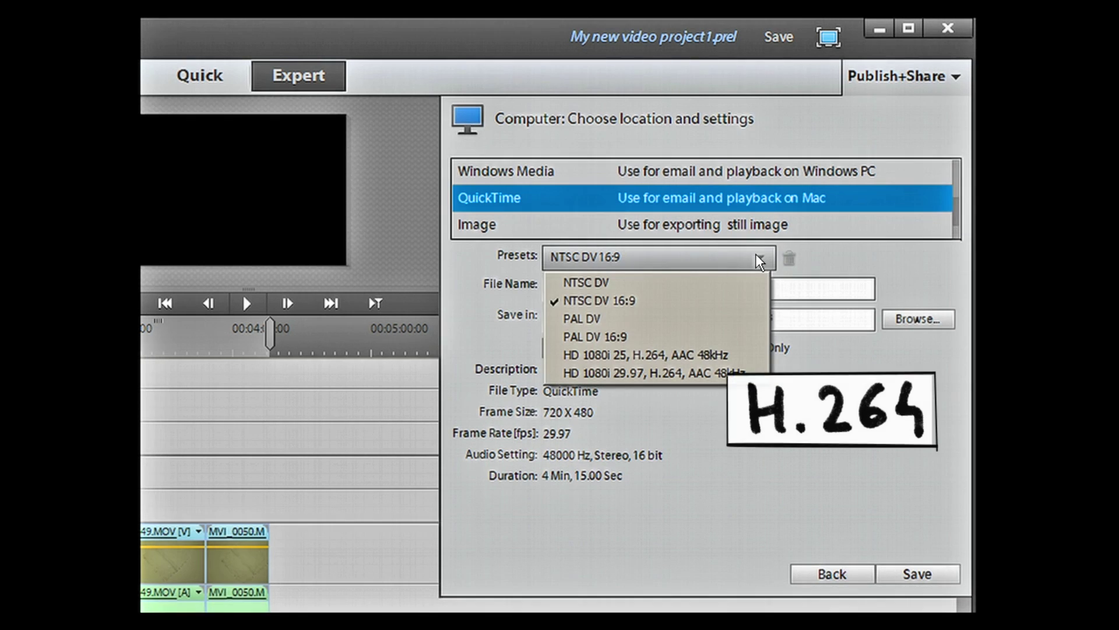
{"action": "left_click", "coordinate": [720, 320]}
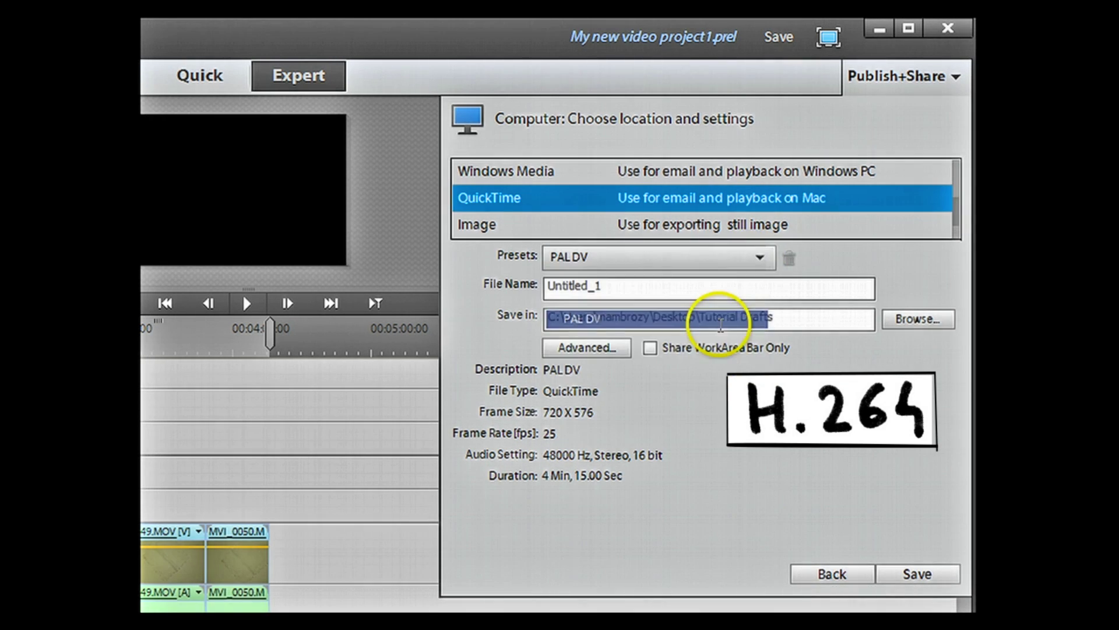
{"action": "left_click", "coordinate": [764, 260]}
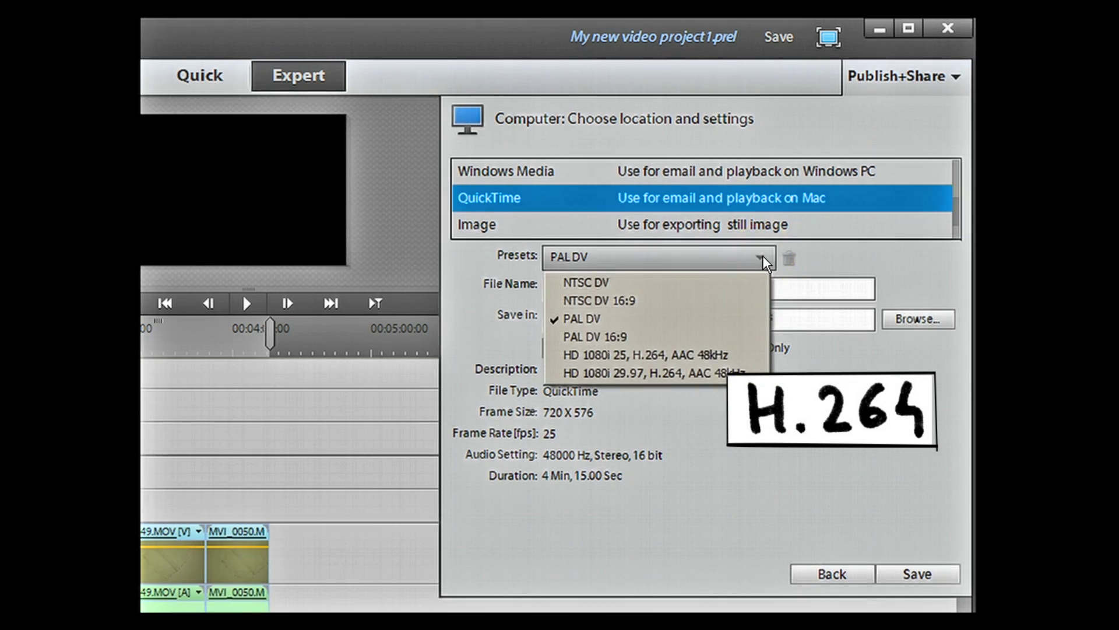
{"action": "left_click", "coordinate": [728, 356]}
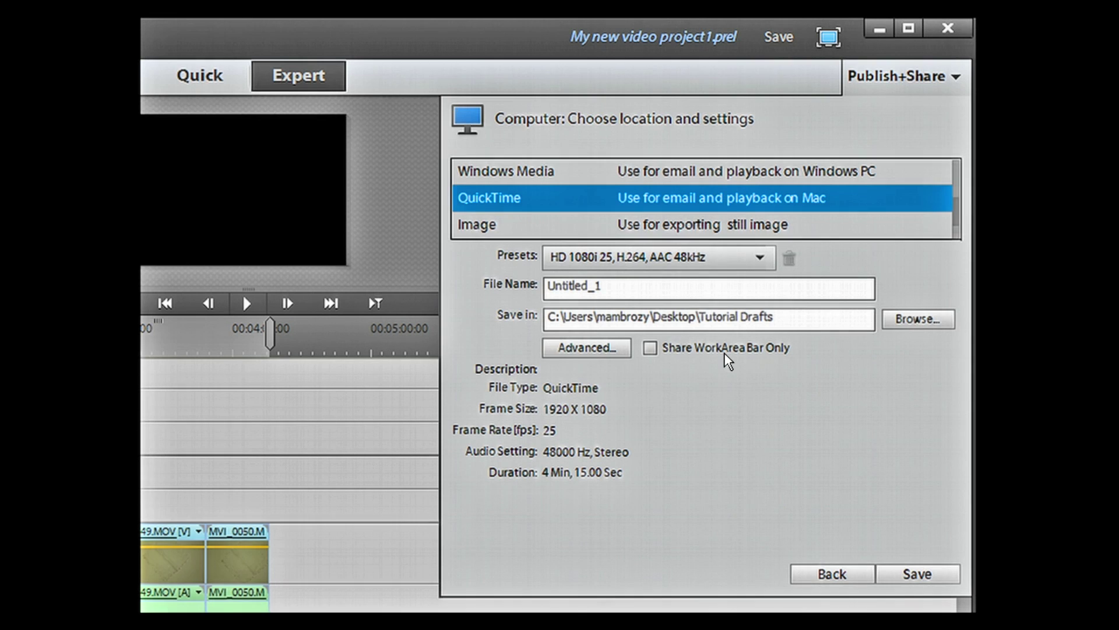
- Name the exported file Lentils Tutorial
{"action": "left_click", "coordinate": [737, 289]}
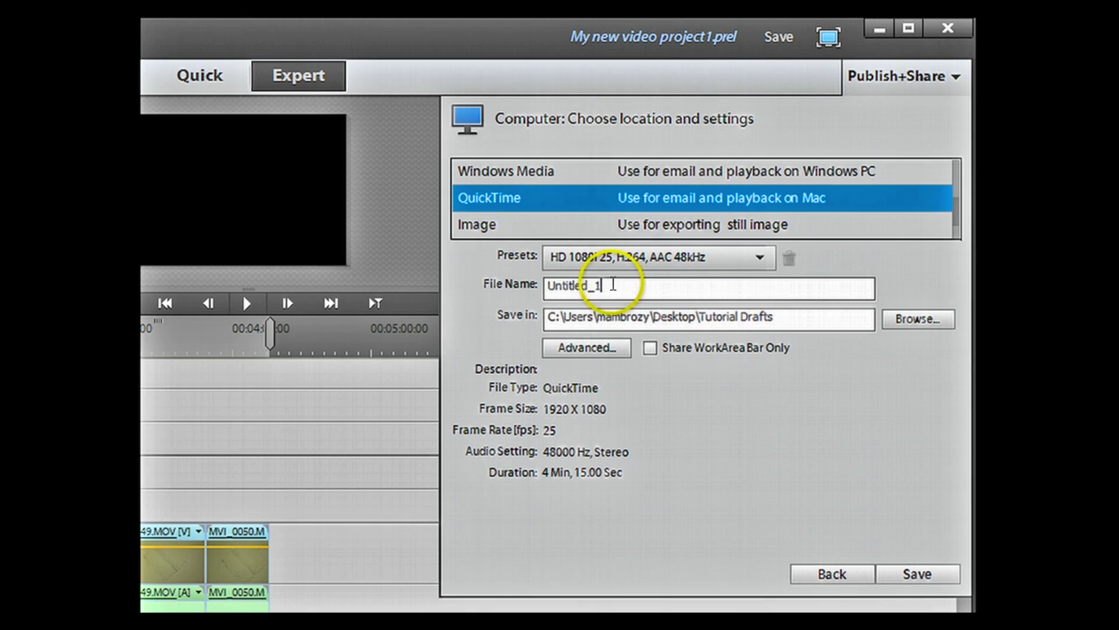
{"action": "left_click_drag", "start_coordinate": [614, 284], "coordinate": [536, 286]}
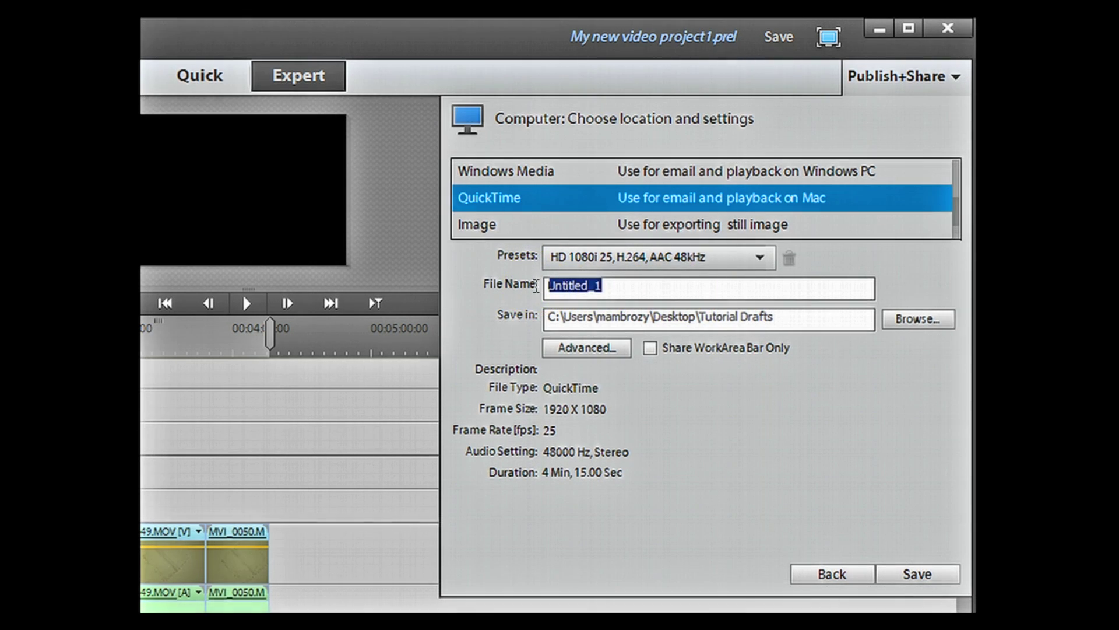
{"action": "type", "text": "Lentils"}
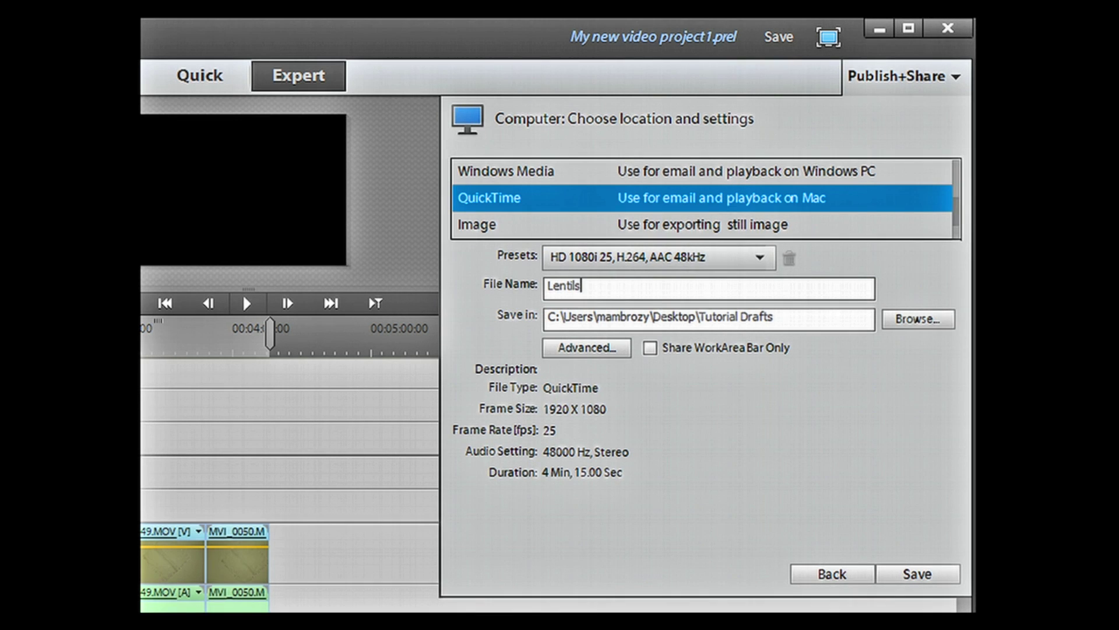
{"action": "type", "text": " Tutorial"}
- Set the export's save location to the Model - APE & Lentils folder
{"action": "left_click", "coordinate": [896, 317]}
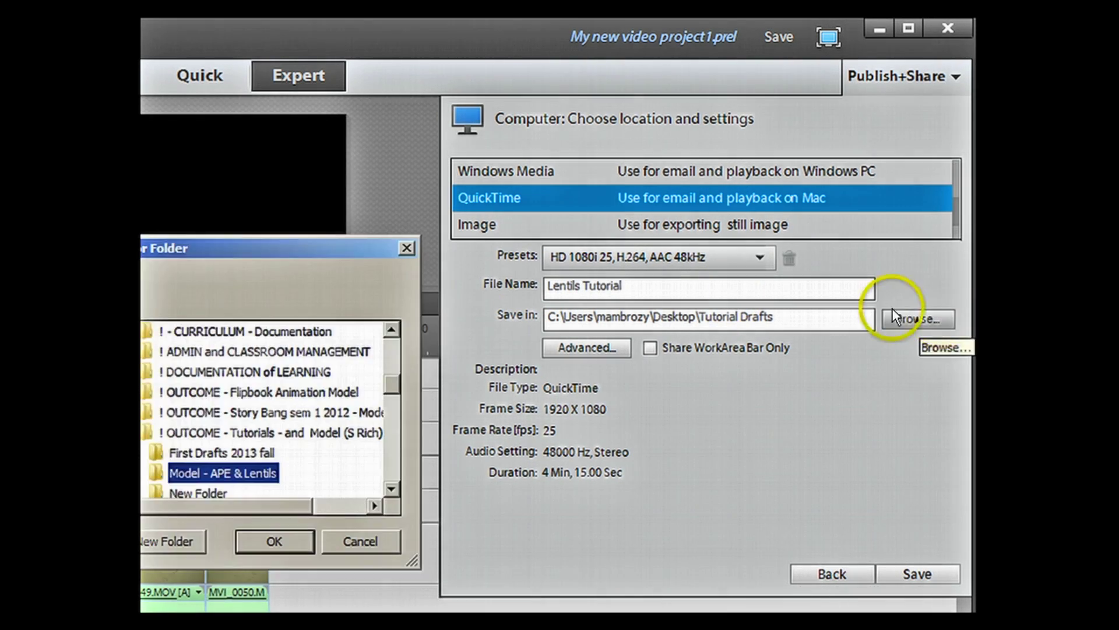
{"action": "left_click", "coordinate": [248, 474]}
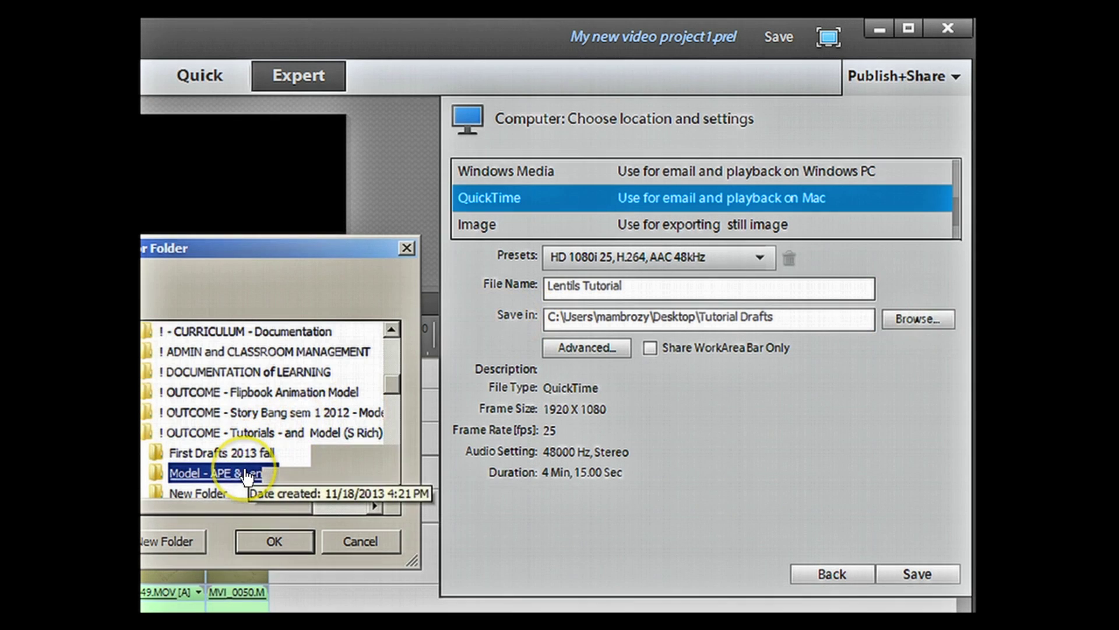
{"action": "left_click", "coordinate": [271, 539]}
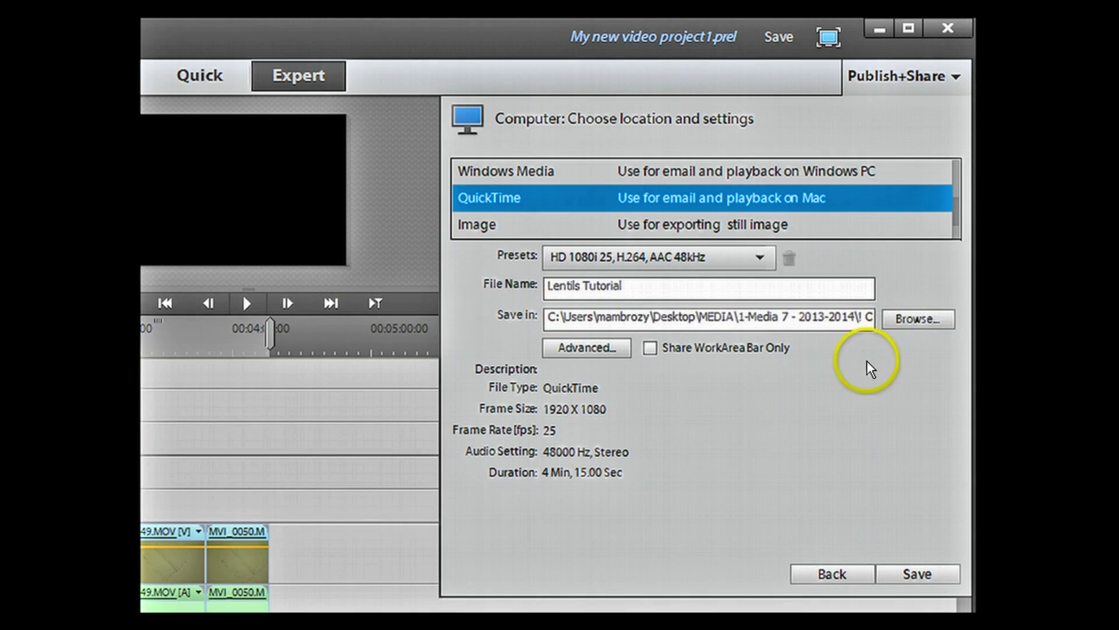
- Export only the work area bar's range to the chosen folder and close the sharing options once the save is complete
{"action": "left_click", "coordinate": [650, 349]}
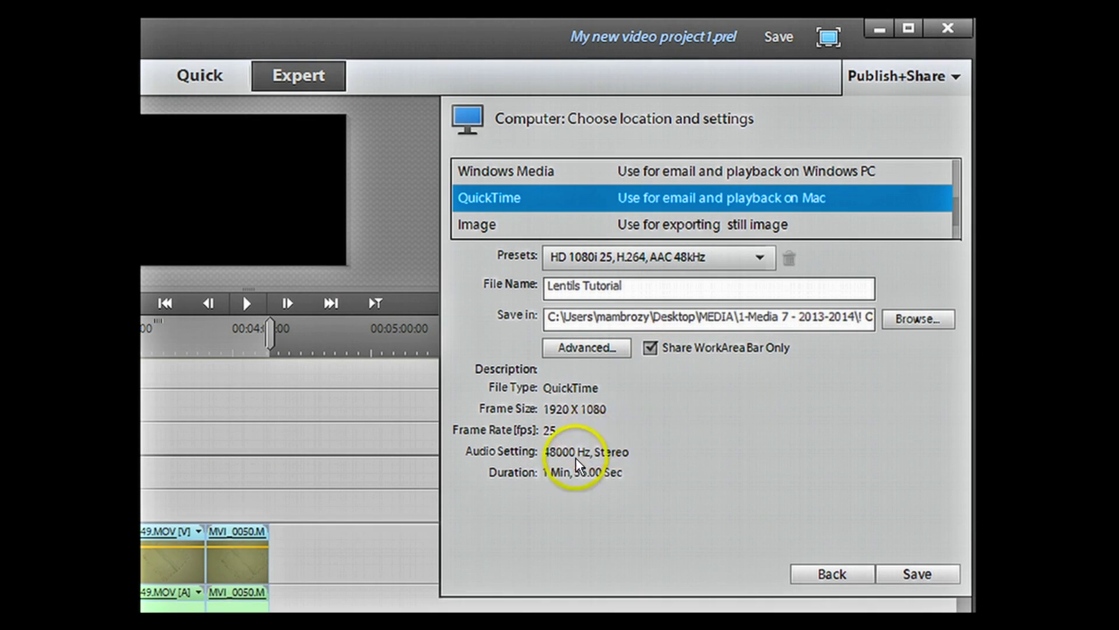
{"action": "left_click", "coordinate": [930, 579]}
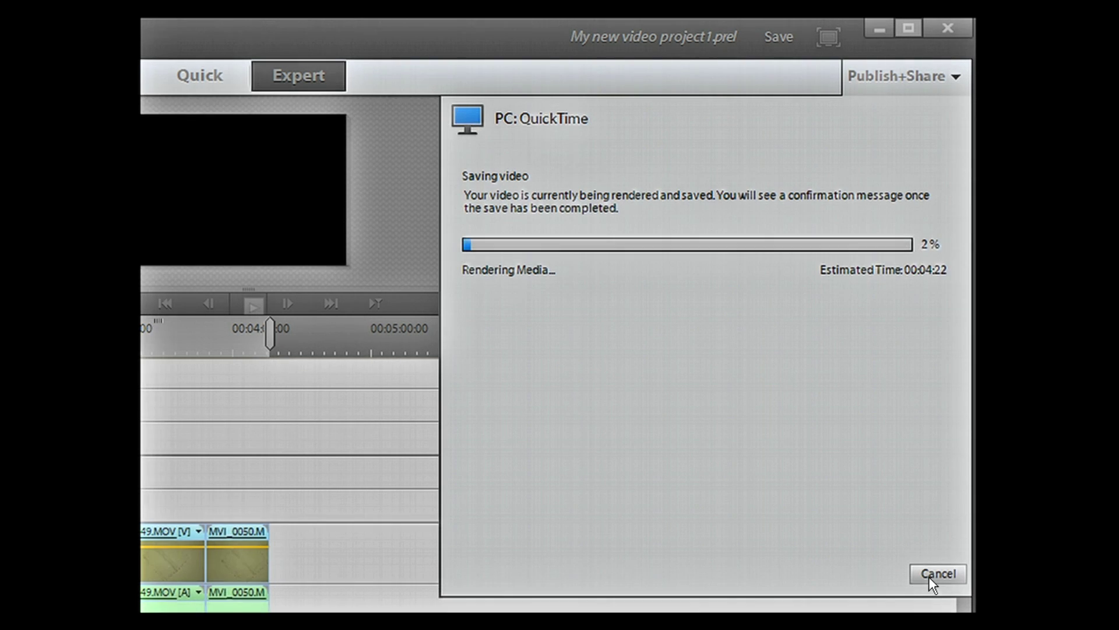
{"action": "key", "text": "super+p"}
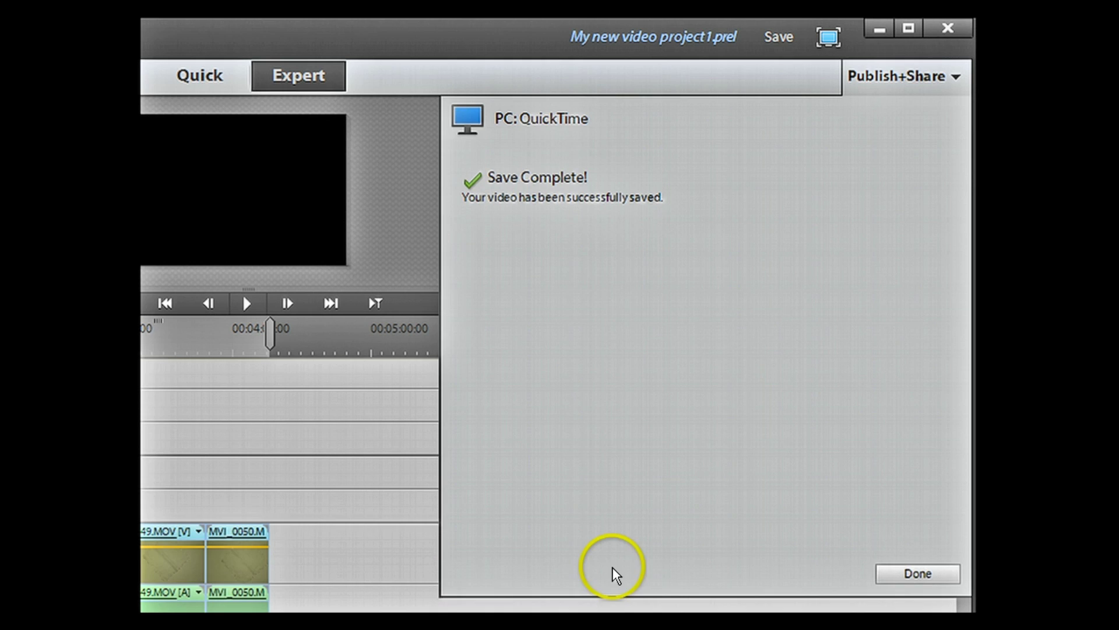
{"action": "left_click", "coordinate": [913, 575]}
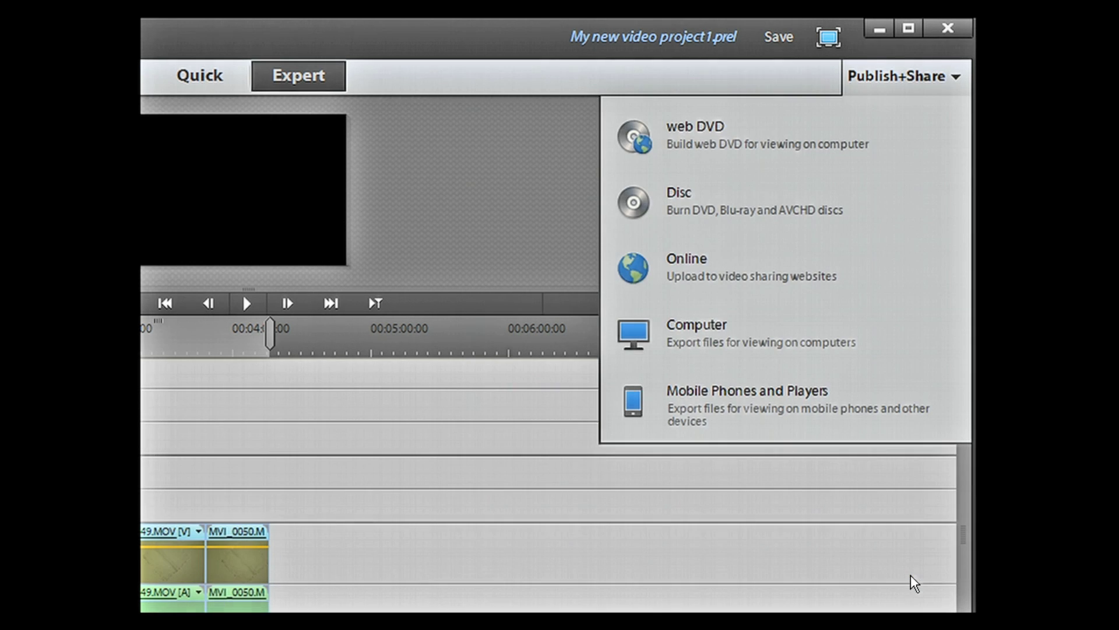
{"action": "left_click", "coordinate": [898, 74]}
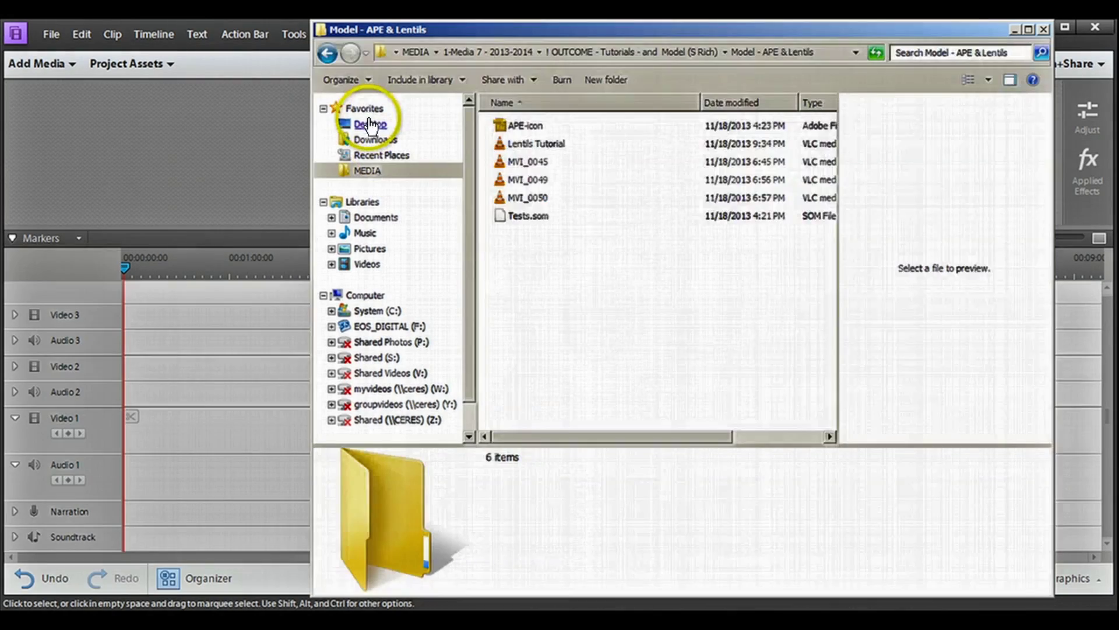
- In Windows Explorer, go from the Desktop through MEDIA and 1-Media 7 - 2013-2014 to the Model - APE & Lentils folder and select Lentils Tutorial
{"action": "left_click", "coordinate": [6, 154]}
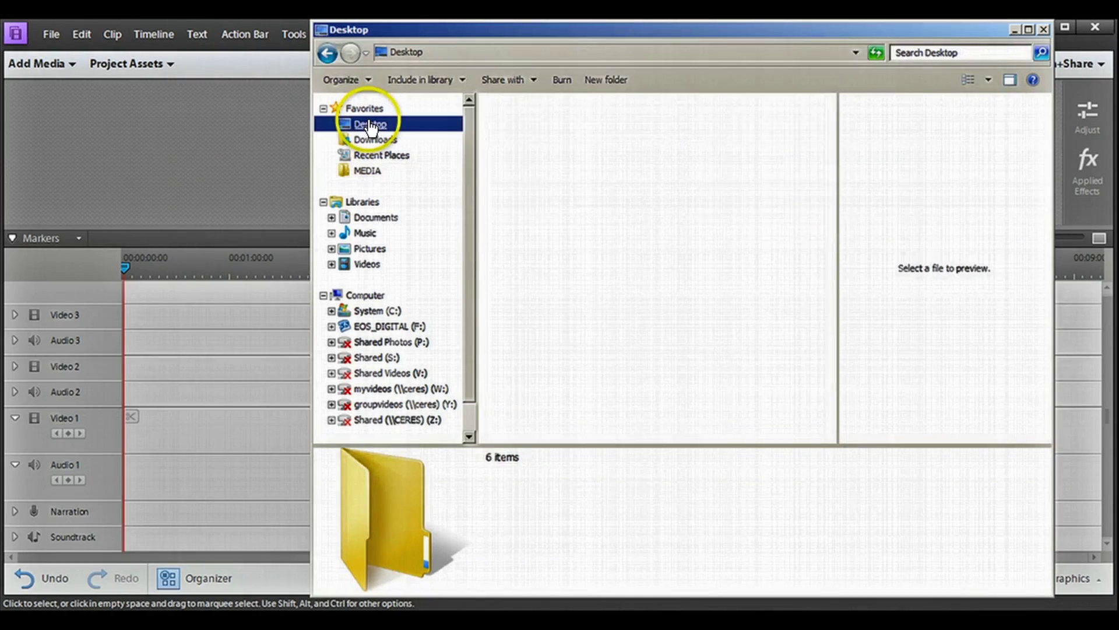
{"action": "double_click", "coordinate": [517, 248]}
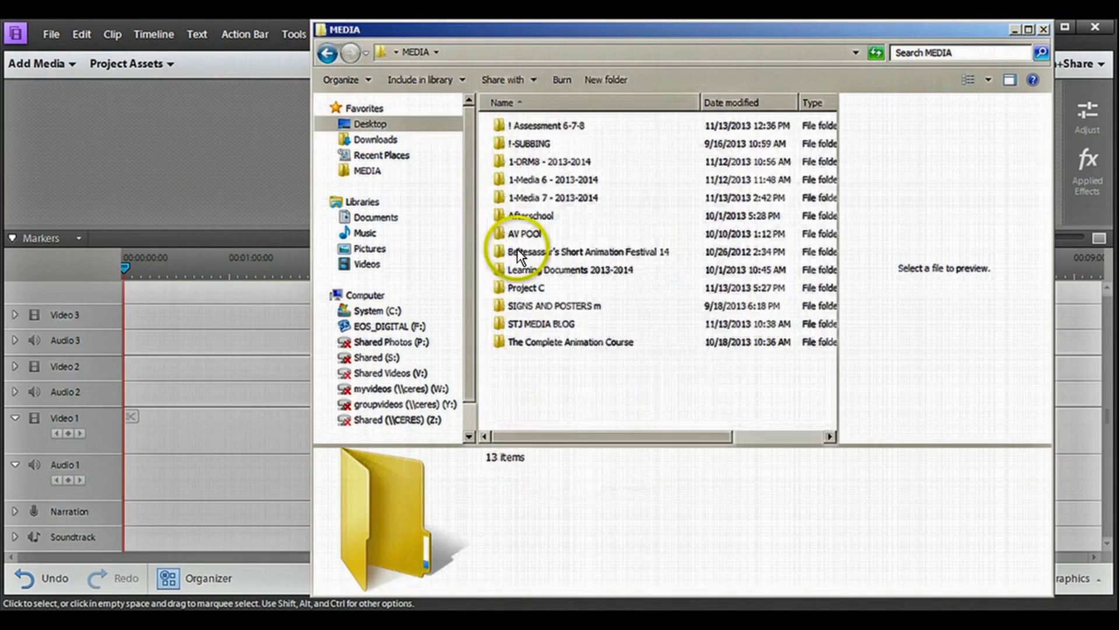
{"action": "double_click", "coordinate": [579, 196]}
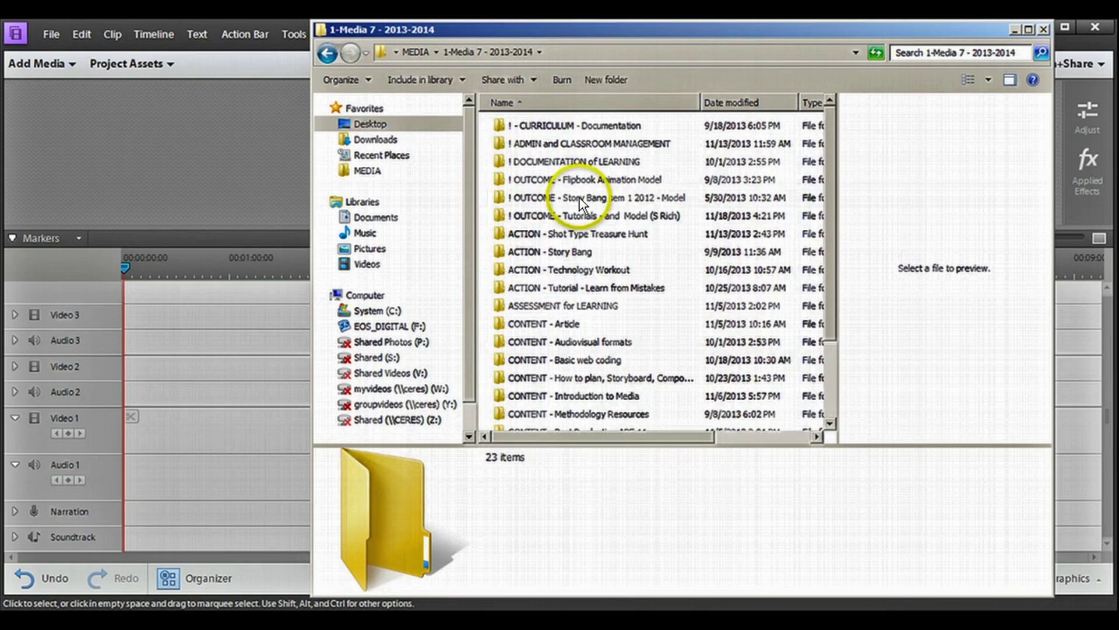
{"action": "double_click", "coordinate": [579, 214]}
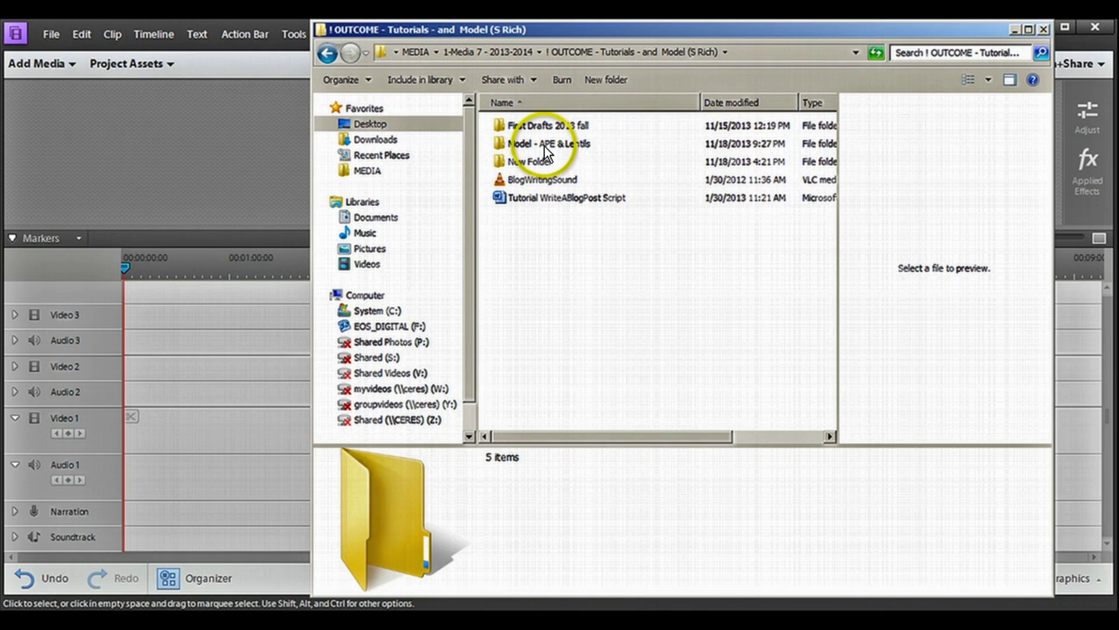
{"action": "left_click", "coordinate": [543, 145]}
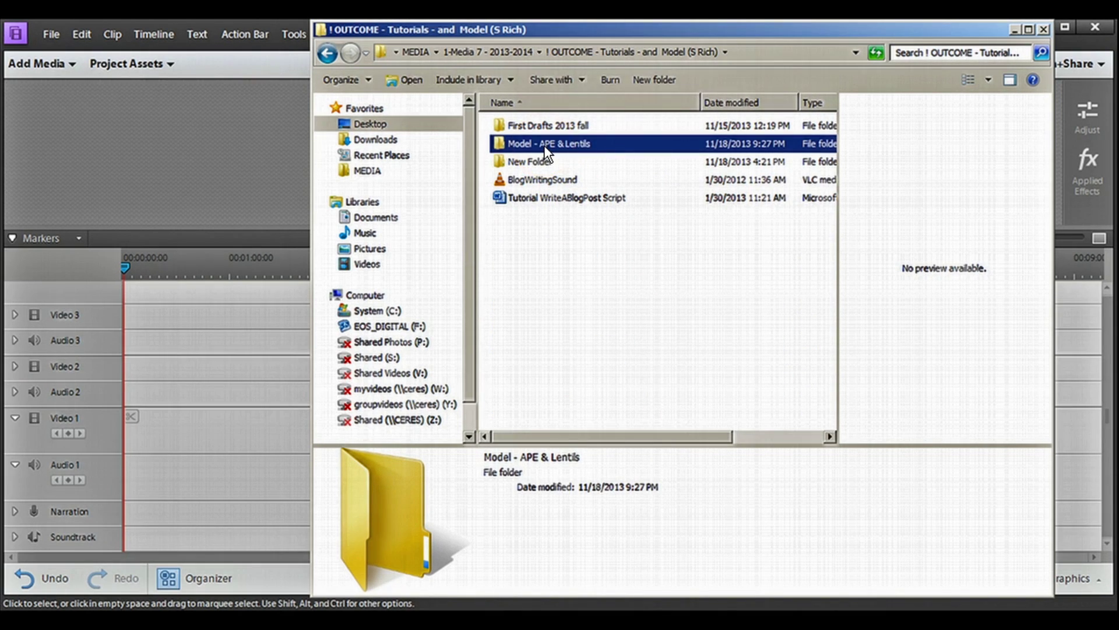
{"action": "double_click", "coordinate": [544, 145]}
{"action": "left_click", "coordinate": [621, 155]}
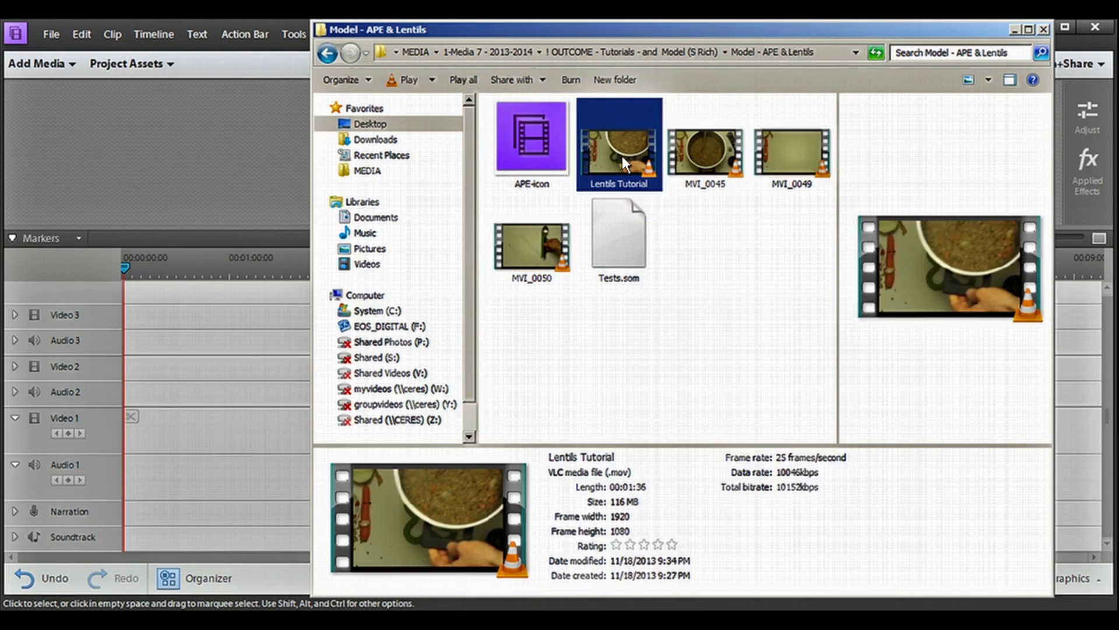
- Play the exported Lentils Tutorial video in VLC media player for a few seconds and pause it
{"action": "left_click", "coordinate": [405, 78]}
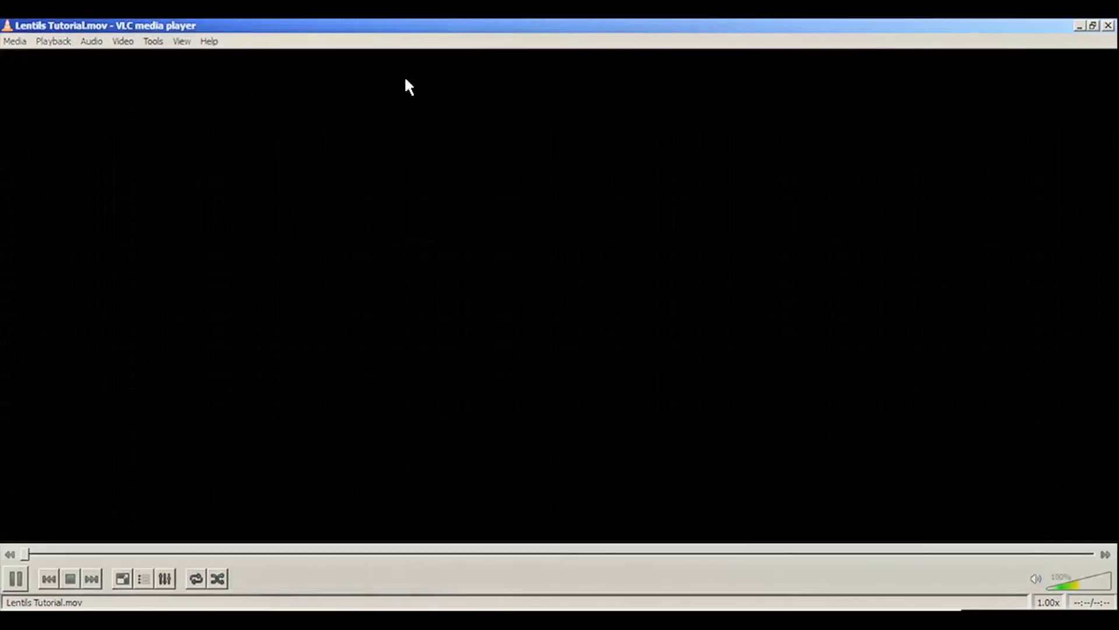
{"action": "left_click", "coordinate": [285, 349]}
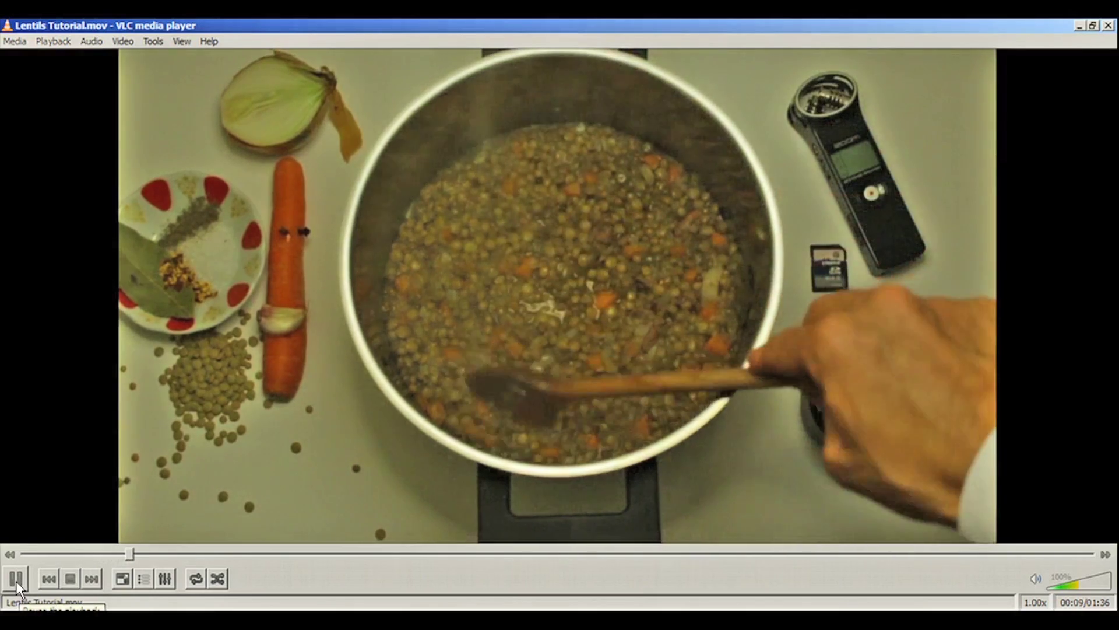
{"action": "left_click", "coordinate": [16, 579]}
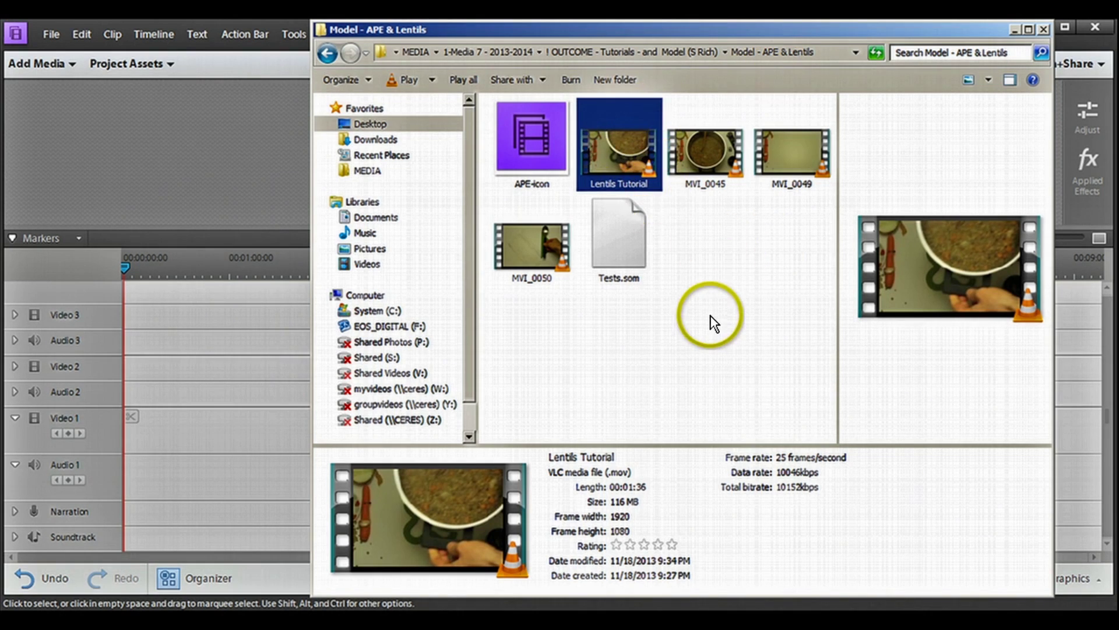
- Select Lentils Tutorial in the Model - APE & Lentils folder and switch the file listing to Details to check its file type
{"action": "left_click", "coordinate": [679, 243]}
{"action": "left_click", "coordinate": [616, 134]}
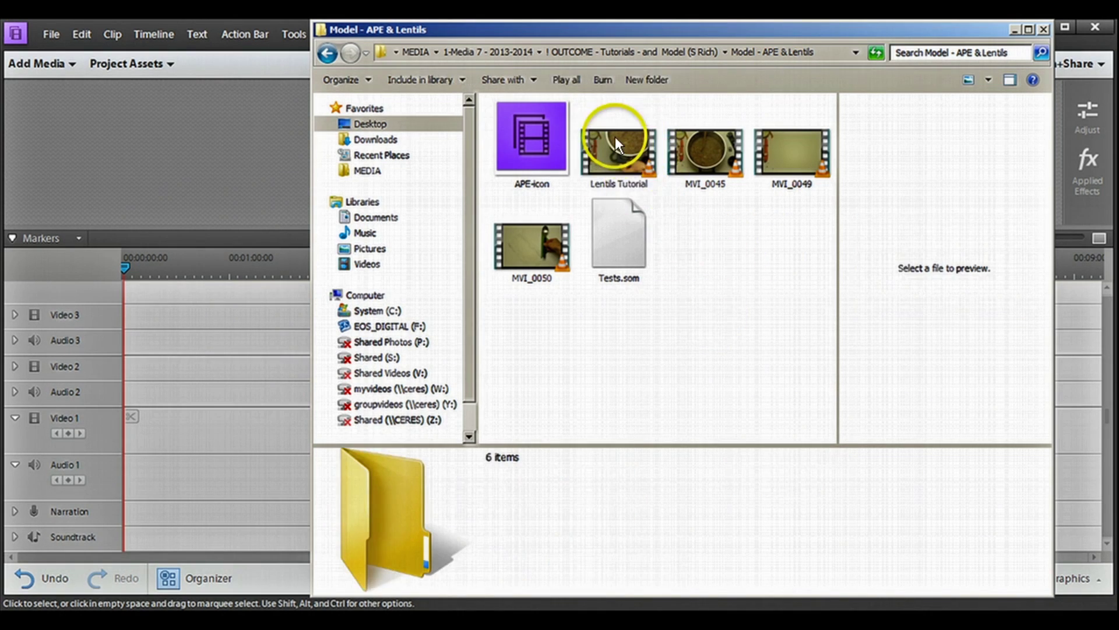
{"action": "left_click", "coordinate": [986, 79]}
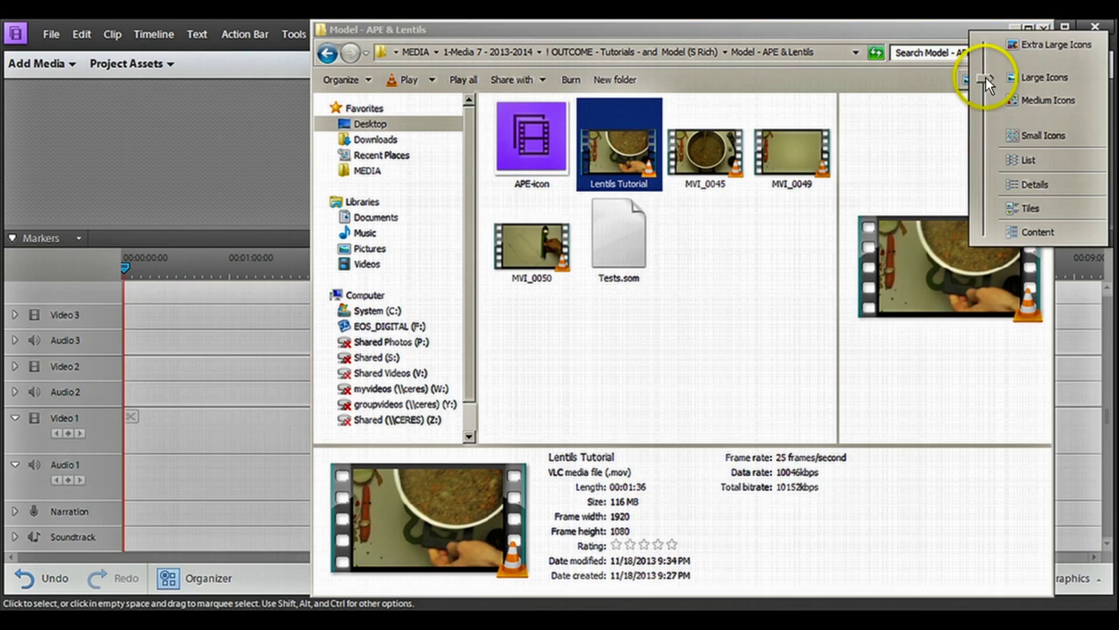
{"action": "left_click", "coordinate": [1012, 178]}
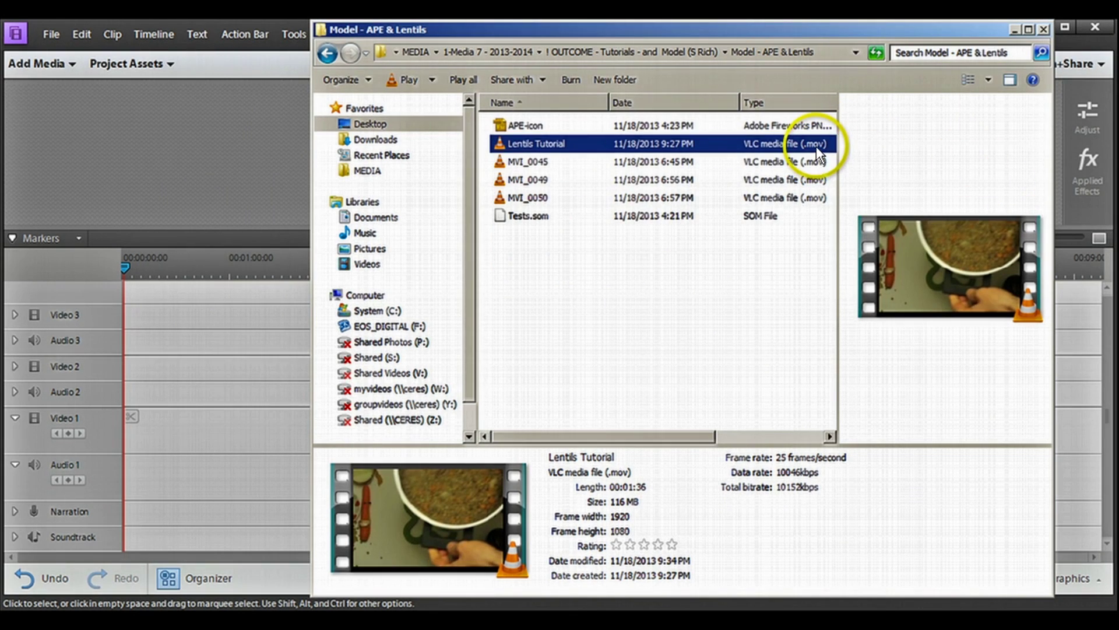